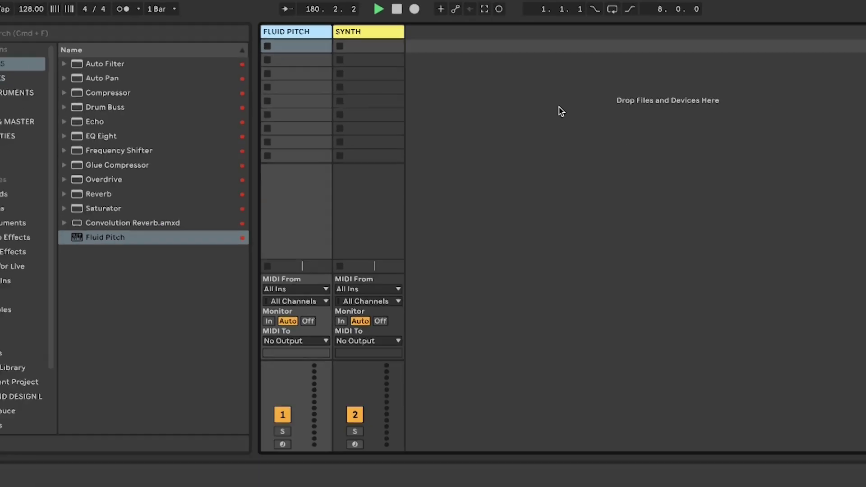
# - Put Fluid Pitch on the first MIDI track and load Analog onto the SYNTH track
pyautogui.moveTo(116, 190); pyautogui.dragTo(122, 378)
pyautogui.click(27, 19)
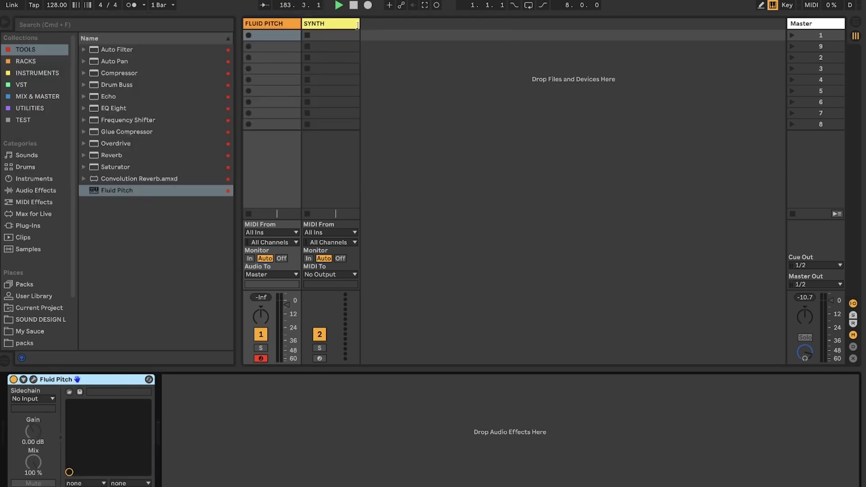
pyautogui.click(356, 24)
pyautogui.click(35, 180)
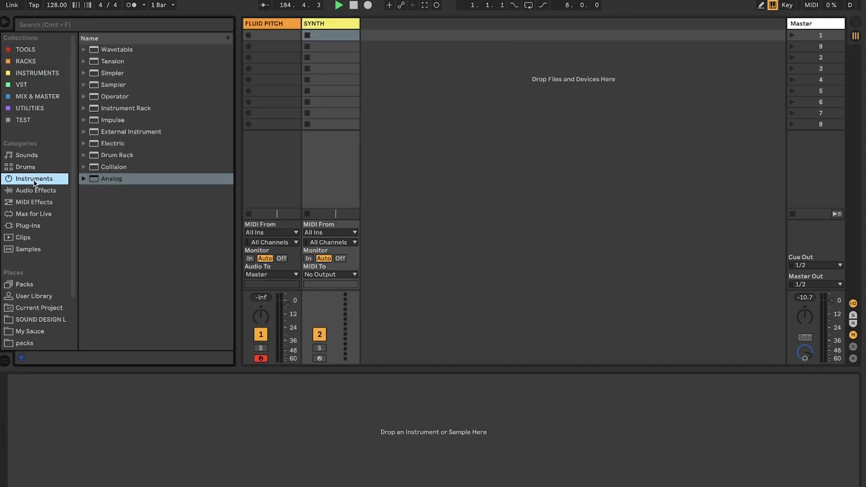
pyautogui.doubleClick(111, 179)
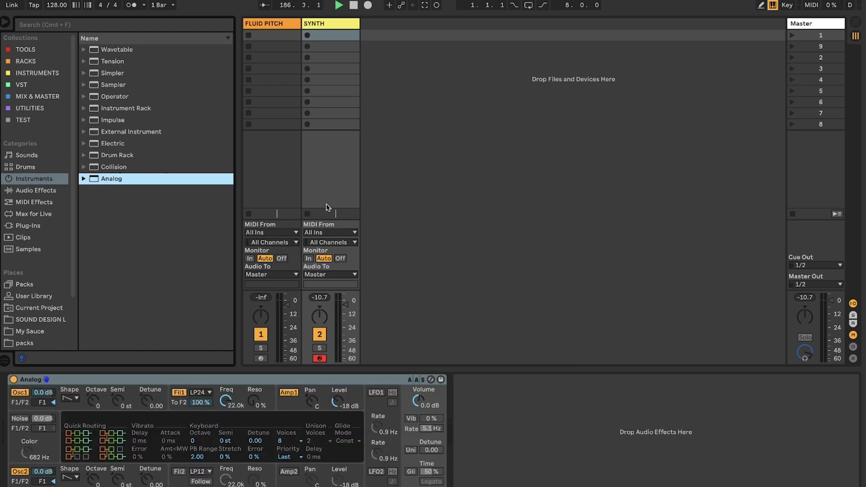
# - Route SYNTH's MIDI from FLUID PITCH post Fluid Pitch, and set FLUID PITCH monitoring to In
pyautogui.click(344, 233)
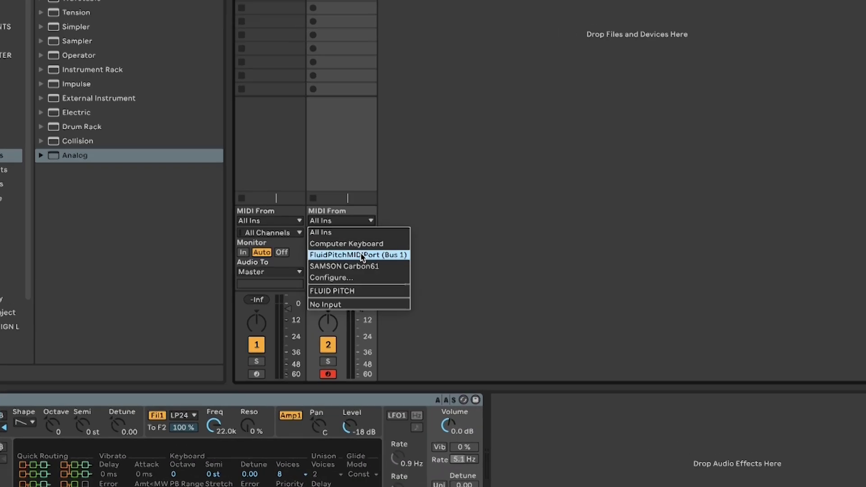
pyautogui.click(344, 290)
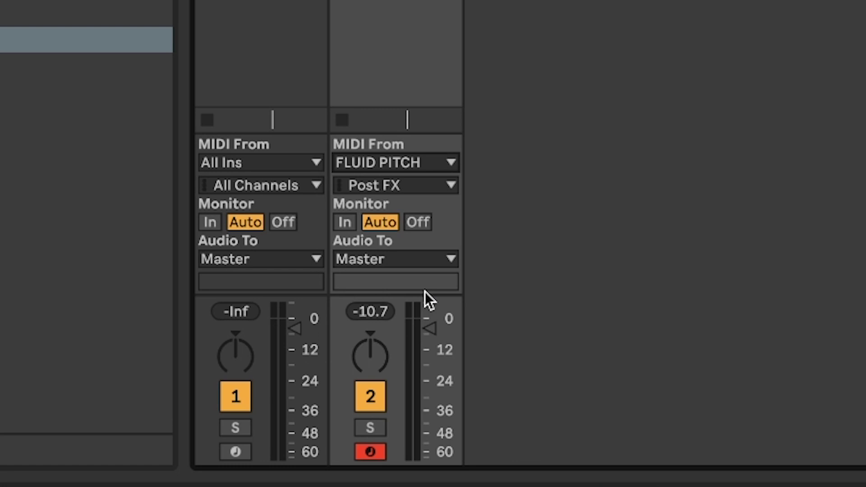
pyautogui.click(404, 185)
pyautogui.click(392, 256)
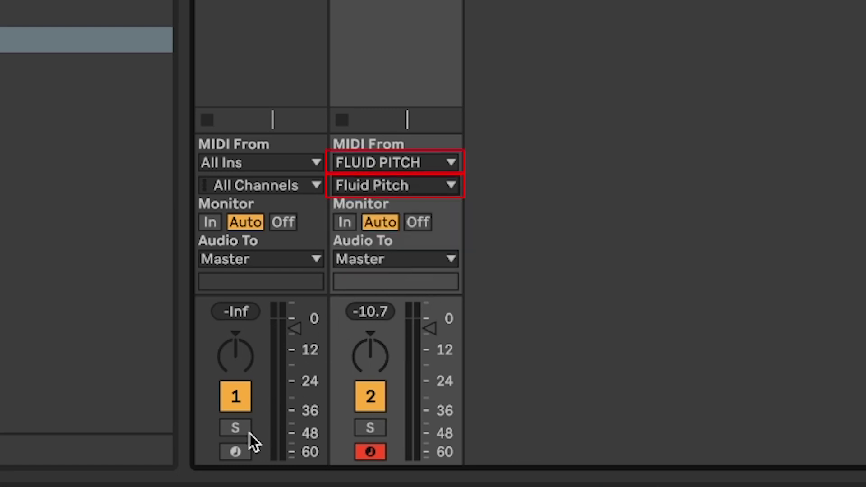
pyautogui.click(210, 223)
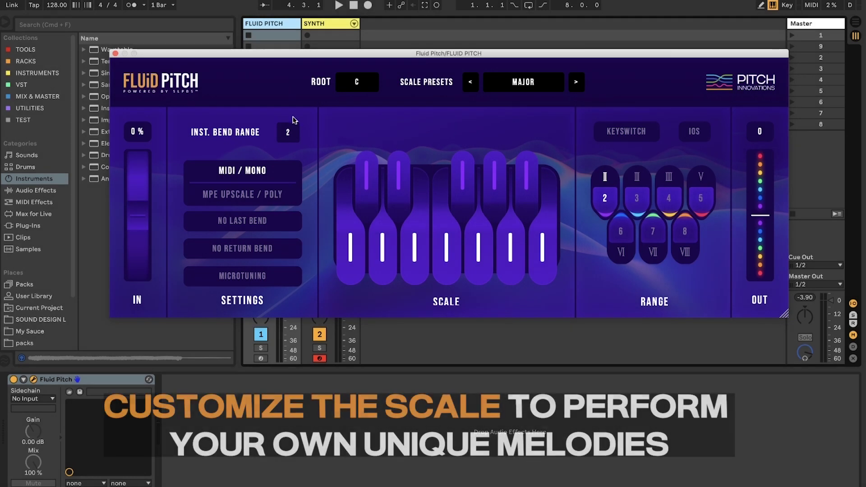
# - Set Inst. Bend Range to 12, then toggle scale notes, adding upper notes and removing lower ones
pyautogui.click(283, 133)
pyautogui.click(297, 161)
pyautogui.click(385, 246)
pyautogui.click(397, 176)
pyautogui.click(419, 250)
pyautogui.click(491, 192)
pyautogui.click(529, 195)
pyautogui.click(543, 255)
pyautogui.click(519, 255)
pyautogui.click(486, 251)
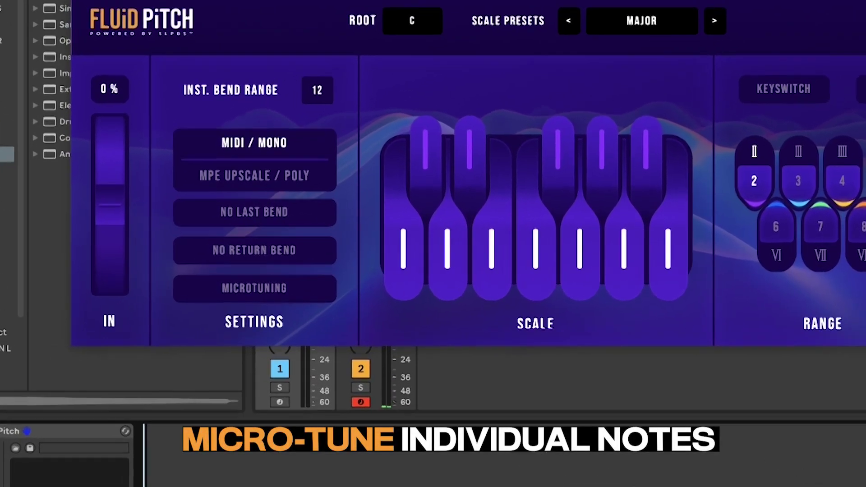
# - Turn on MICROTUNING and detune the first scale note to 60
pyautogui.click(276, 286)
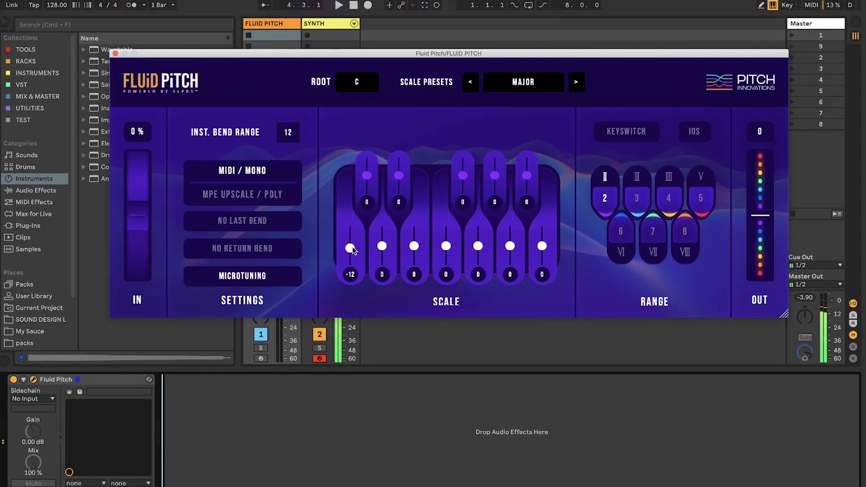
pyautogui.moveTo(500, 251); pyautogui.dragTo(500, 248)
pyautogui.moveTo(352, 246); pyautogui.dragTo(384, 256)
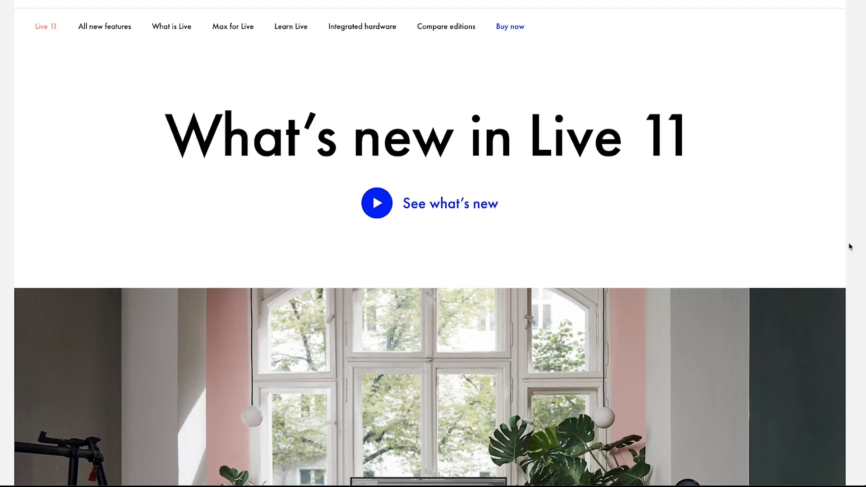
# - Scroll the Live 11 What's New page down to the MPE section
pyautogui.scroll(-20, 841, 381)
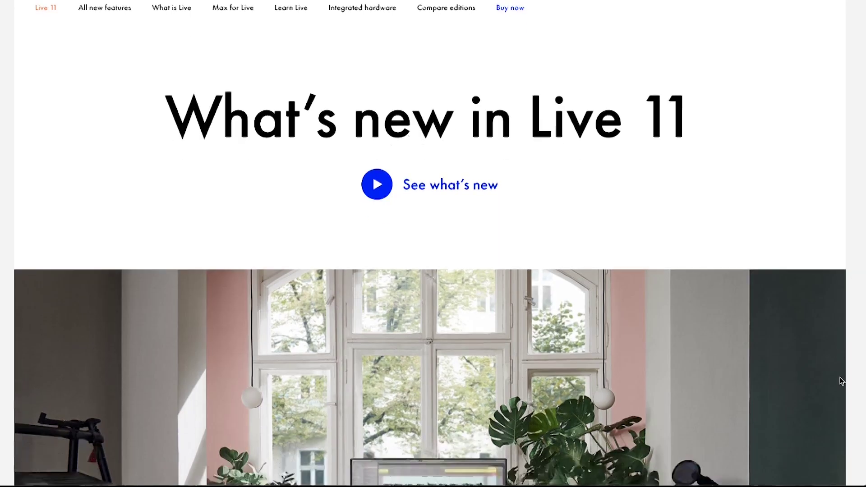
pyautogui.scroll(-9, 840, 376)
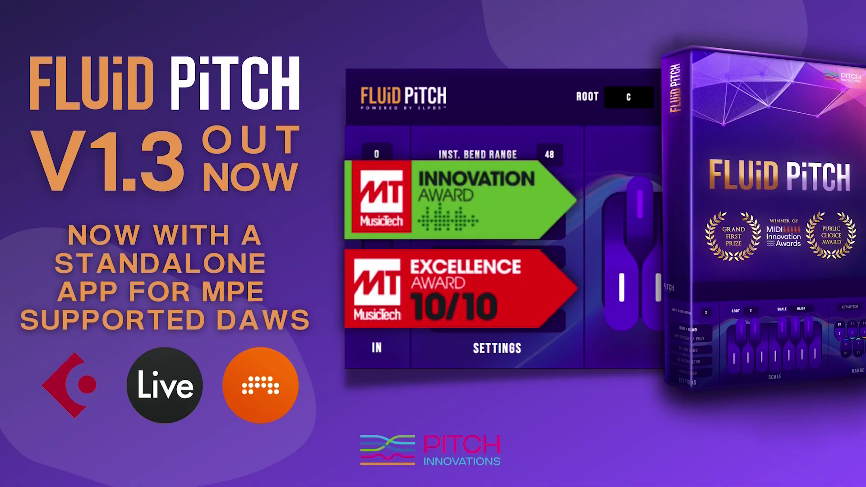
# - Launch standalone Fluid Pitch; disable FluidPitchMIDIPort Bus 1 input while keeping it as MIDI output
pyautogui.click(139, 465)
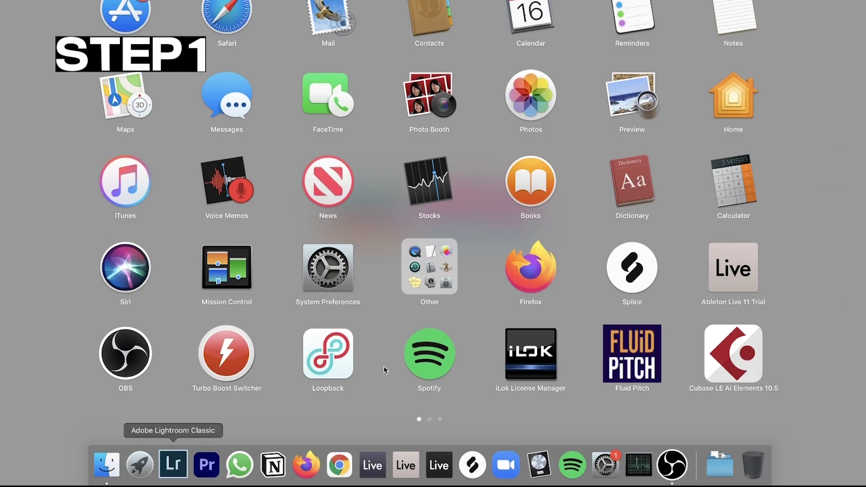
pyautogui.click(632, 340)
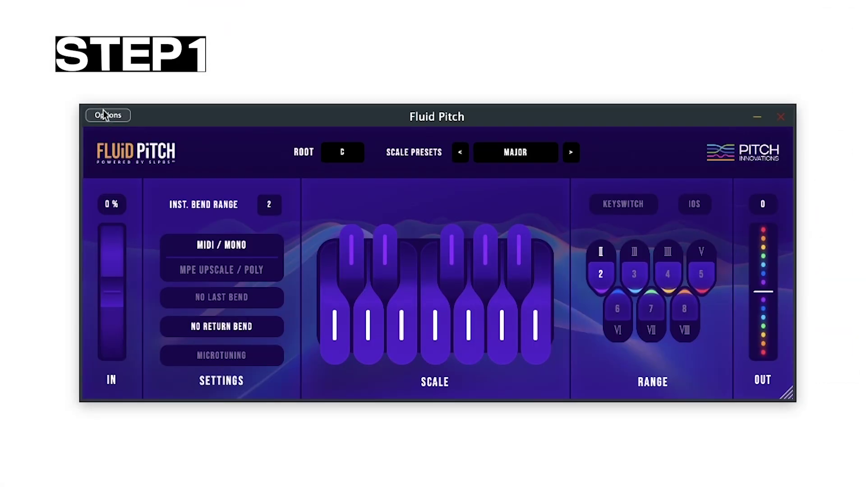
pyautogui.click(97, 115)
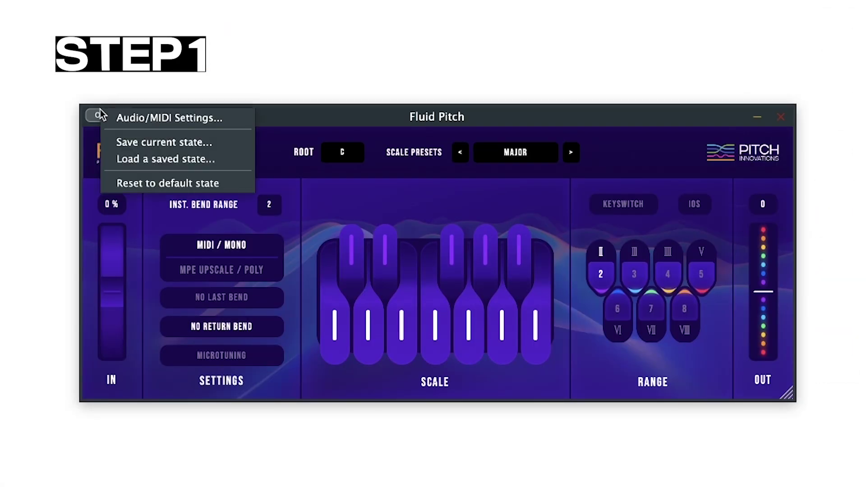
pyautogui.click(133, 117)
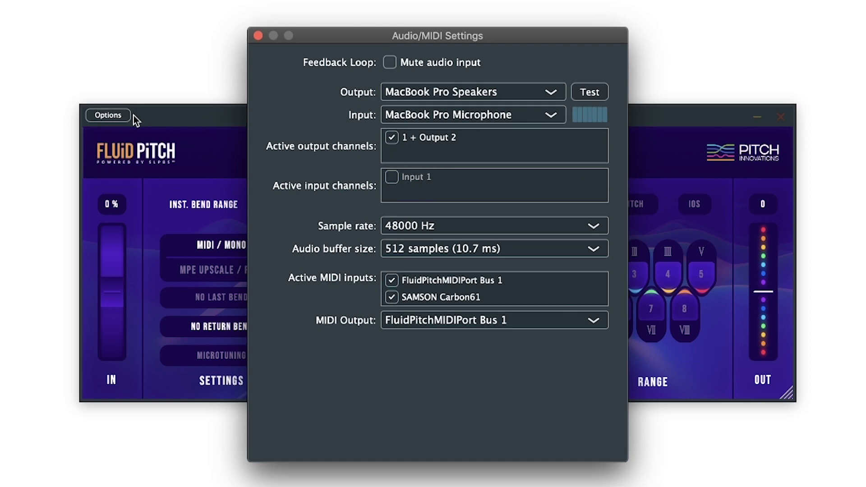
pyautogui.click(393, 279)
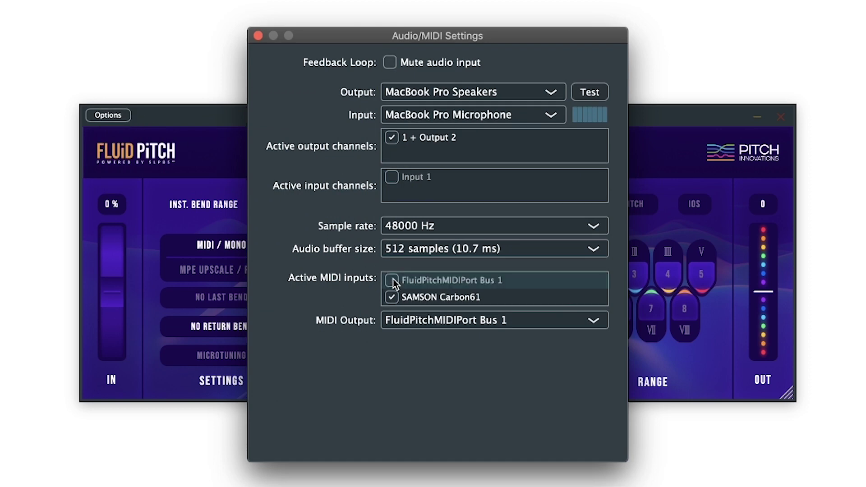
pyautogui.click(431, 320)
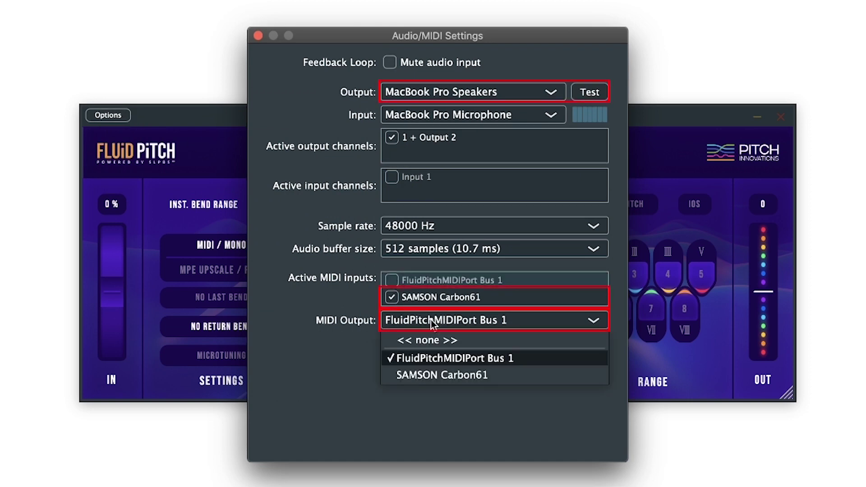
pyautogui.click(431, 320)
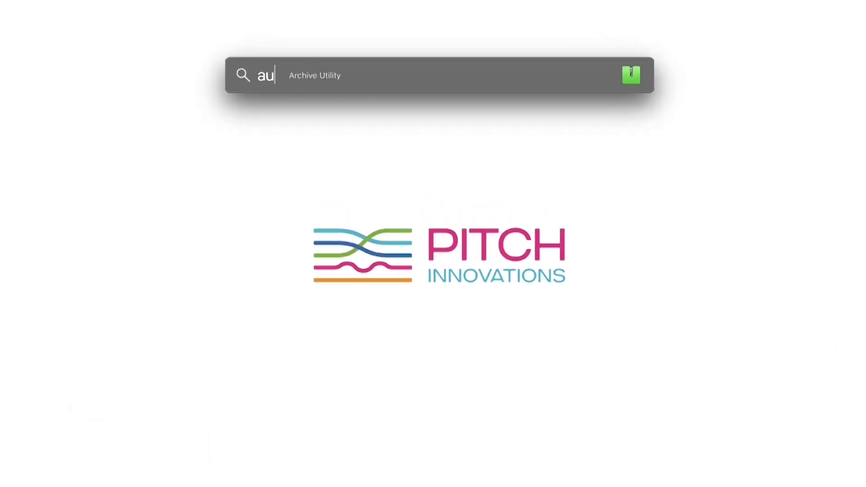
# - Launch Audio MIDI Setup, and in MIDI Studio set FluidPitchMIDIPort online and apply
pyautogui.write('dio')
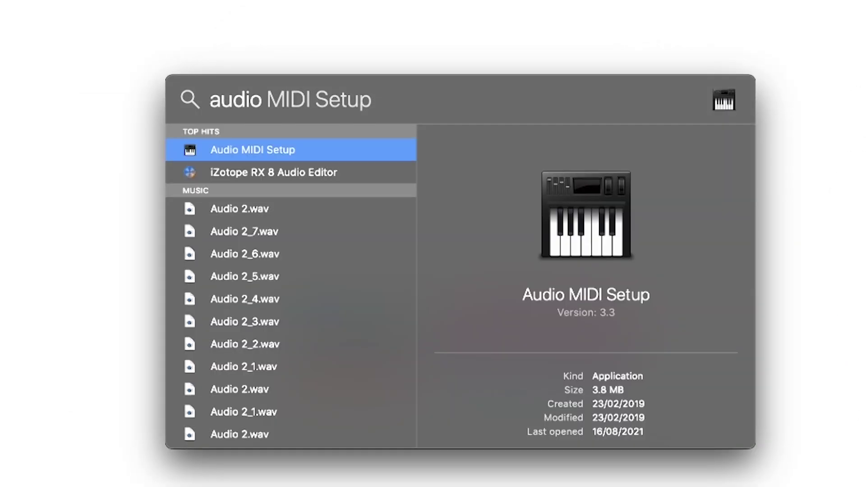
pyautogui.press('Return')
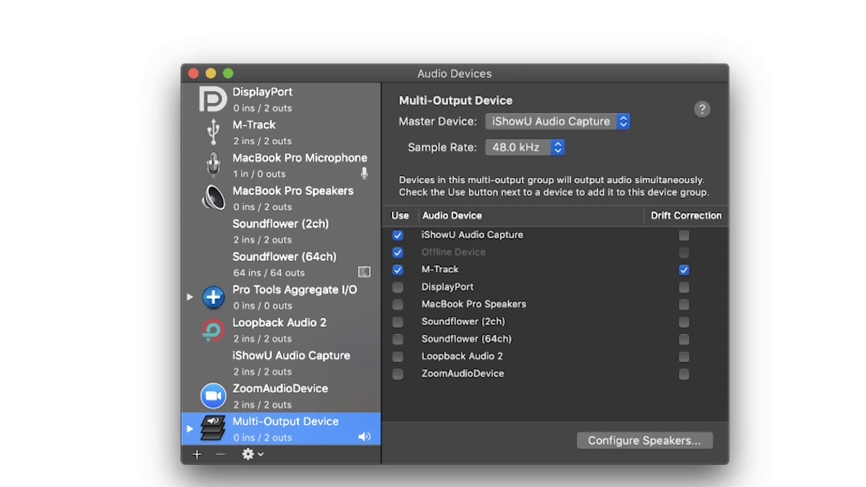
pyautogui.click(93, 8)
pyautogui.click(102, 43)
pyautogui.doubleClick(299, 148)
pyautogui.click(269, 116)
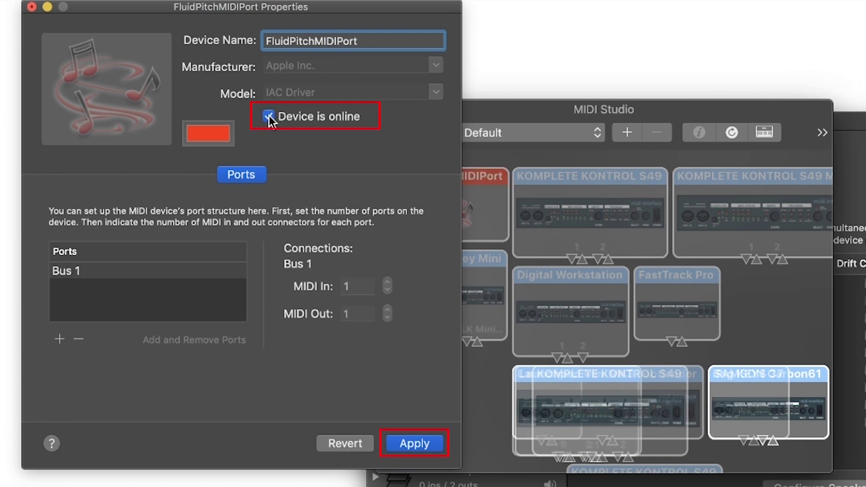
pyautogui.click(425, 443)
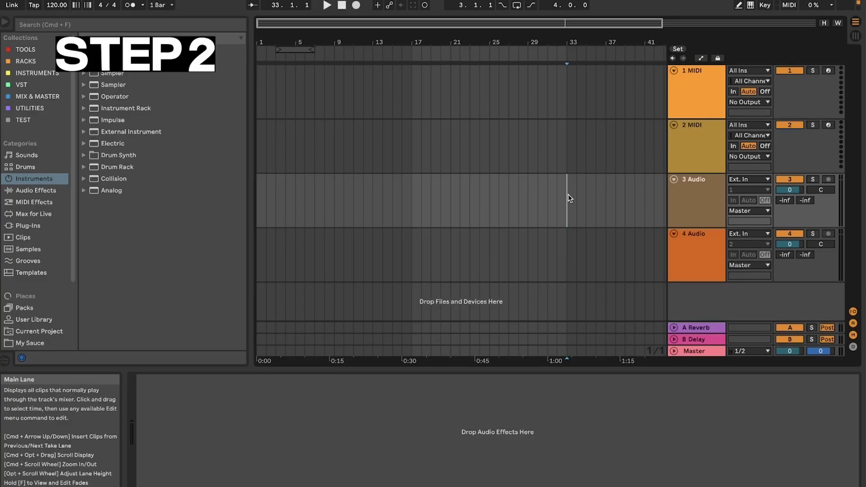
# - Route track 1's MIDI input from FluidPitchMIDIPort and load Wavetable onto it
pyautogui.press('super+comma')
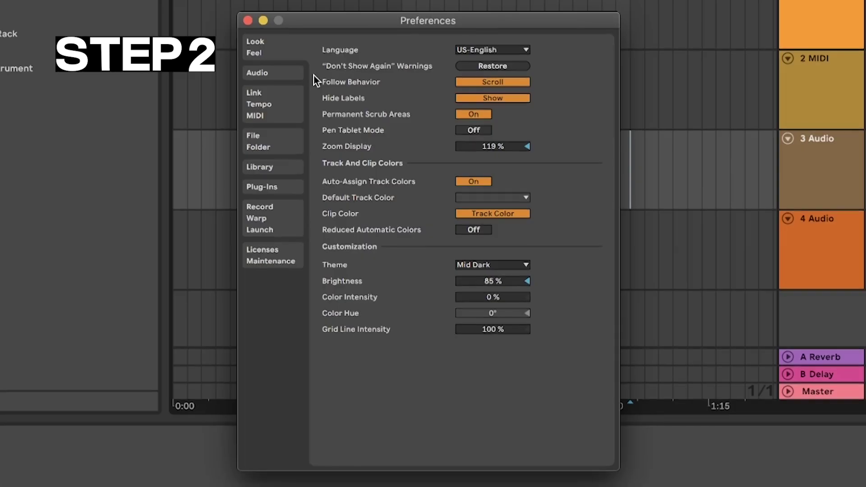
pyautogui.click(322, 161)
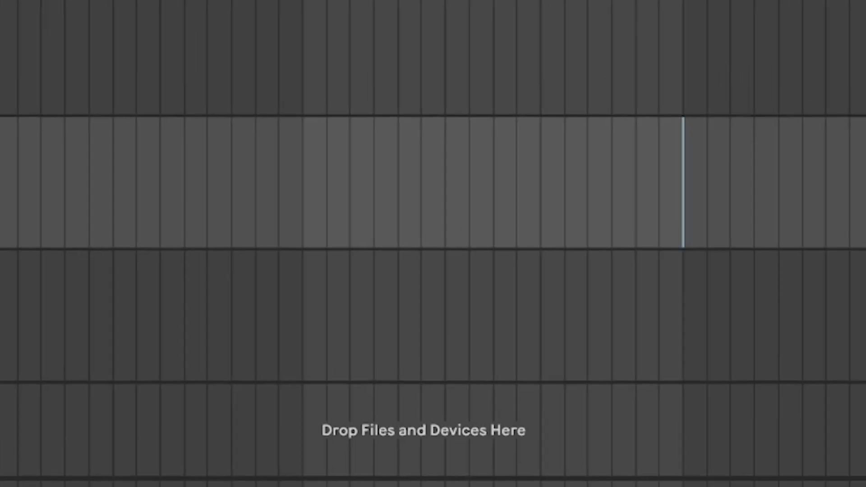
pyautogui.click(567, 137)
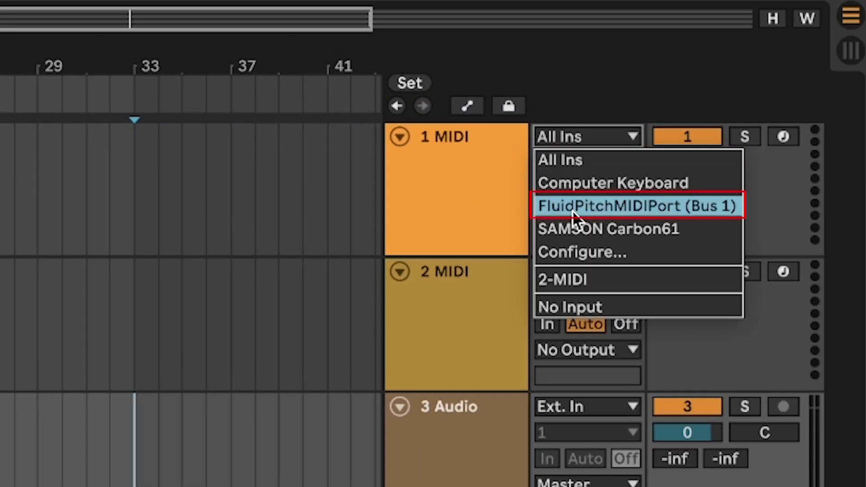
pyautogui.click(571, 211)
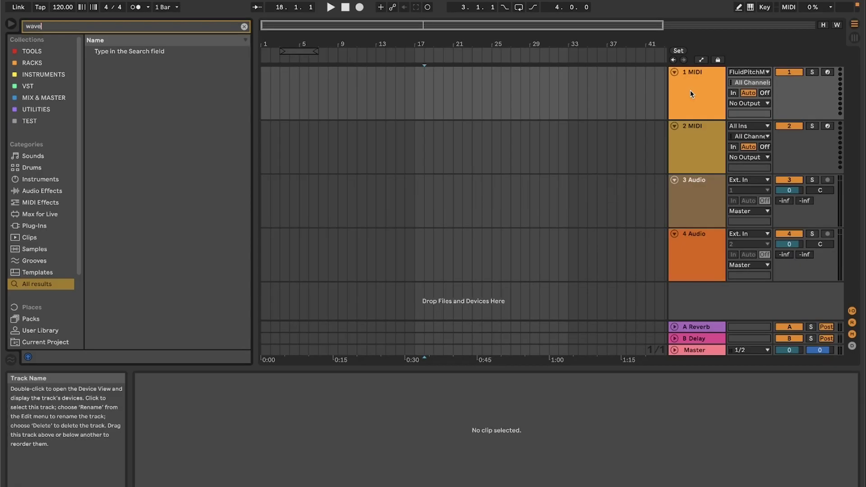
pyautogui.write('table')
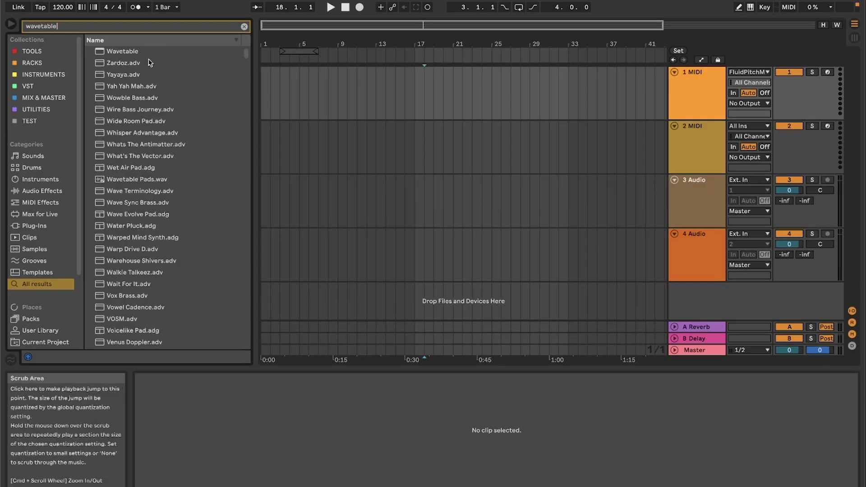
pyautogui.doubleClick(150, 53)
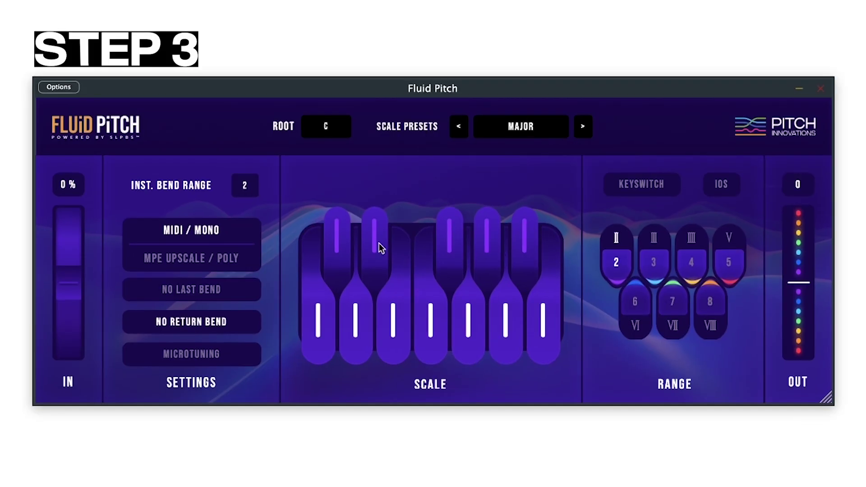
# - Switch Fluid Pitch to MPE UPSCALE / POLY mode, raising the bend range to 48
pyautogui.click(230, 259)
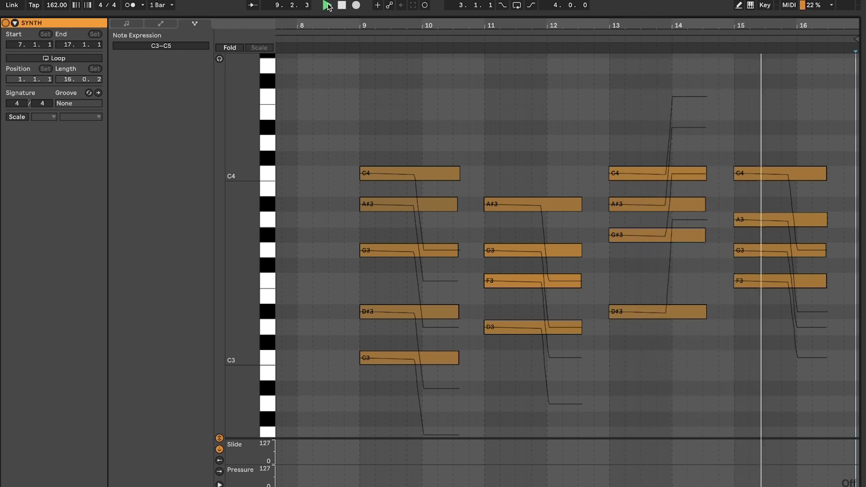
# - Stop playback of the SYNTH clip's MPE chords
pyautogui.press('space')
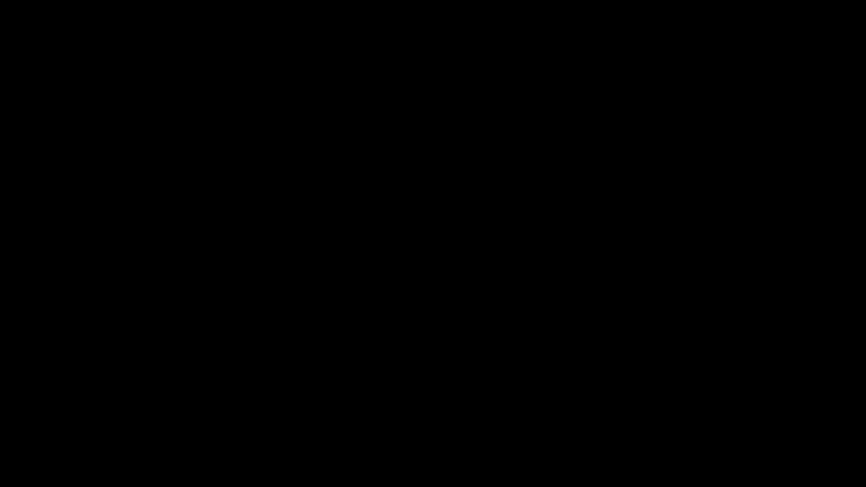